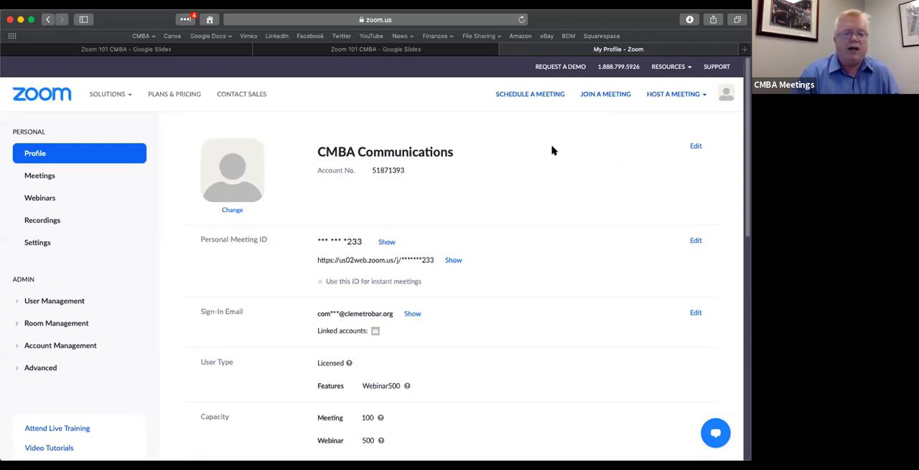
Go to the account's meetings list and start scheduling a new meeting
click(41, 176)
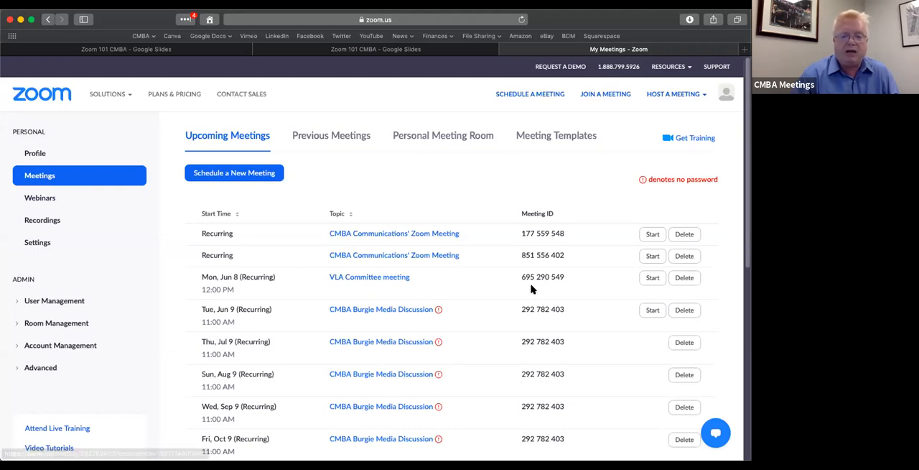
scroll(532, 287, down, 5)
scroll(531, 287, up, 5)
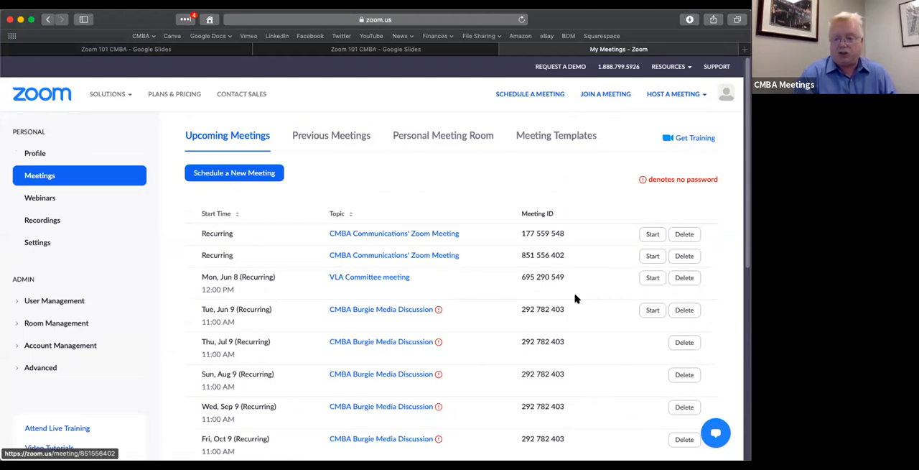
click(229, 175)
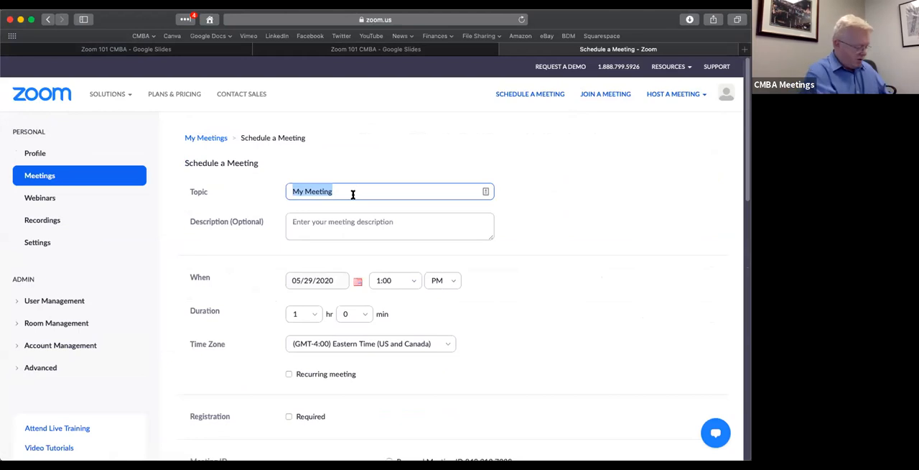
Set the meeting's topic to "Test CMBA Meeting" and its description to "Be creative!"
text(Test)
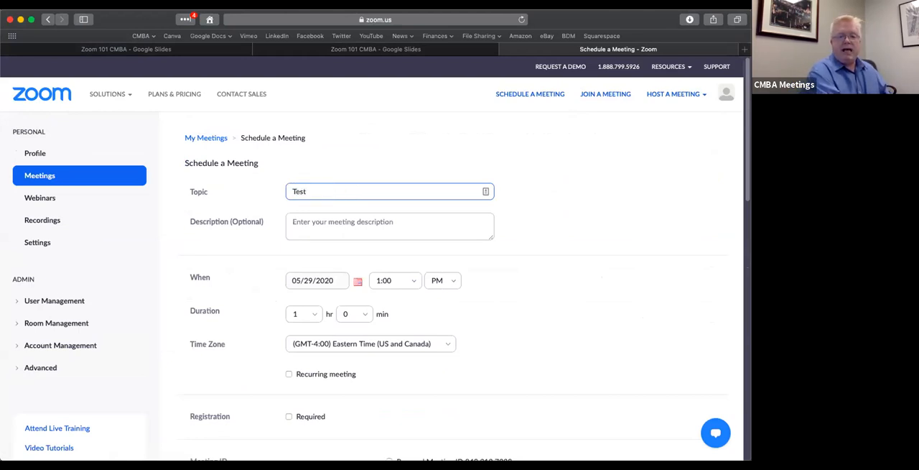
text( CMBA)
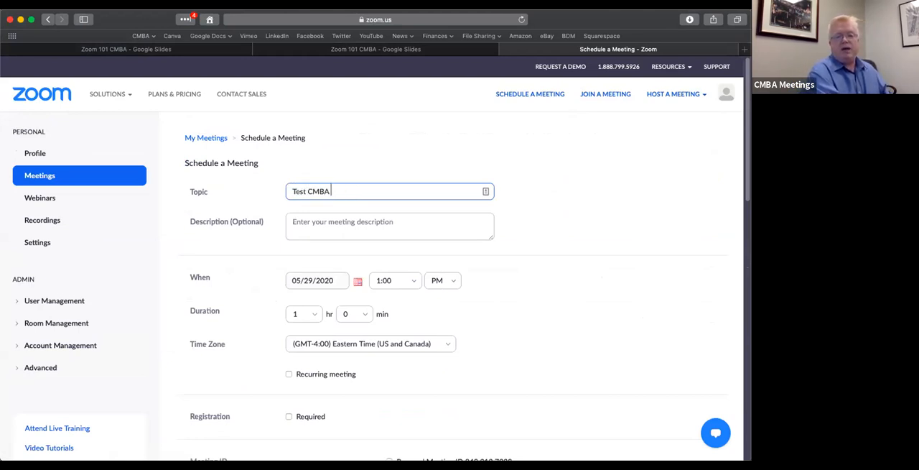
text( Webin)
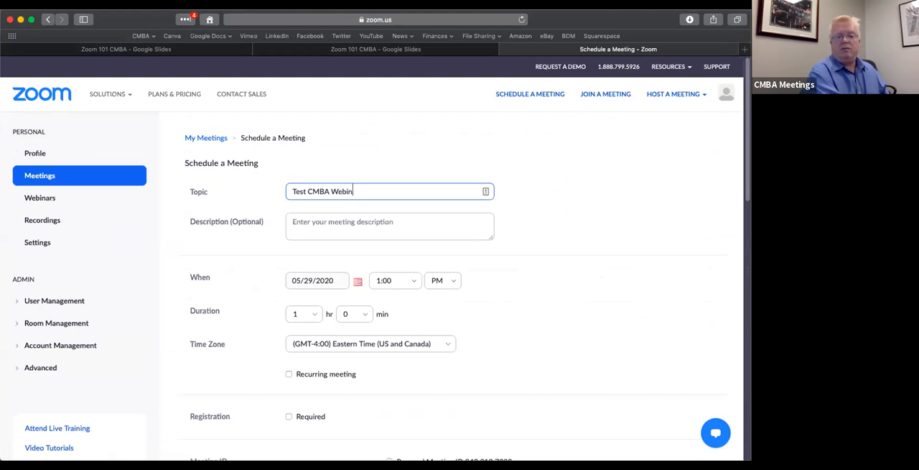
text(ar Meeting)
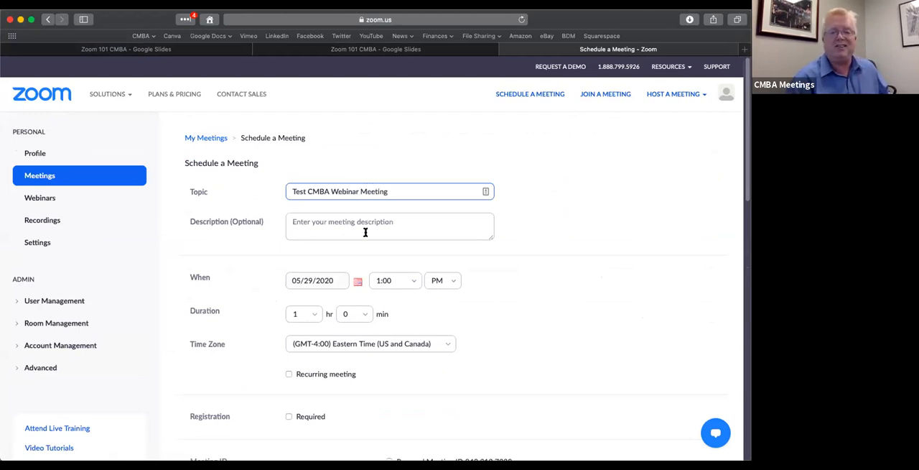
drag(358, 192, 331, 190)
key(BackSpace)
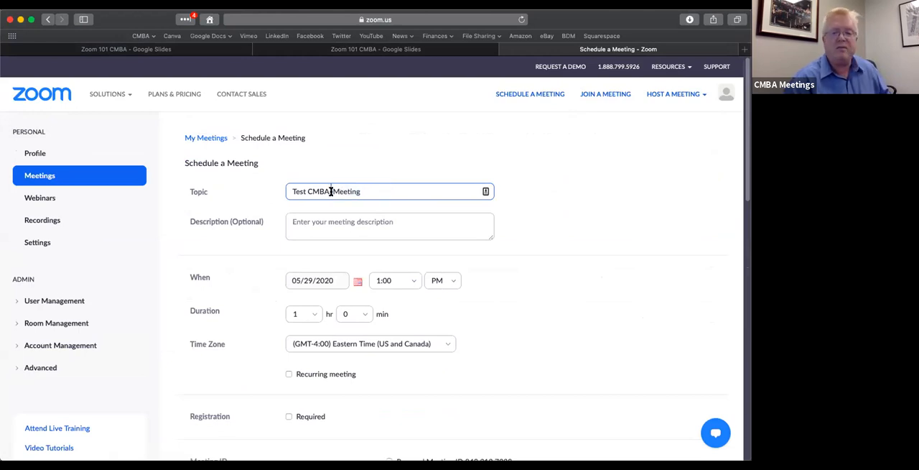
click(338, 223)
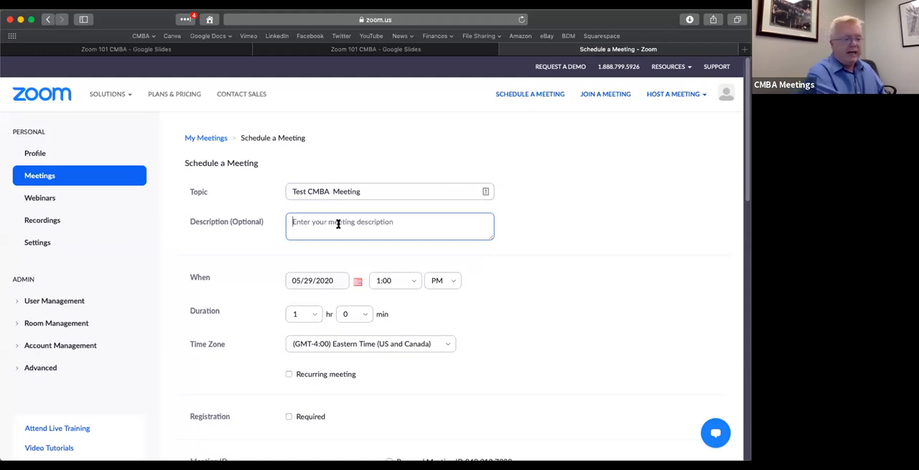
text(Be creative!)
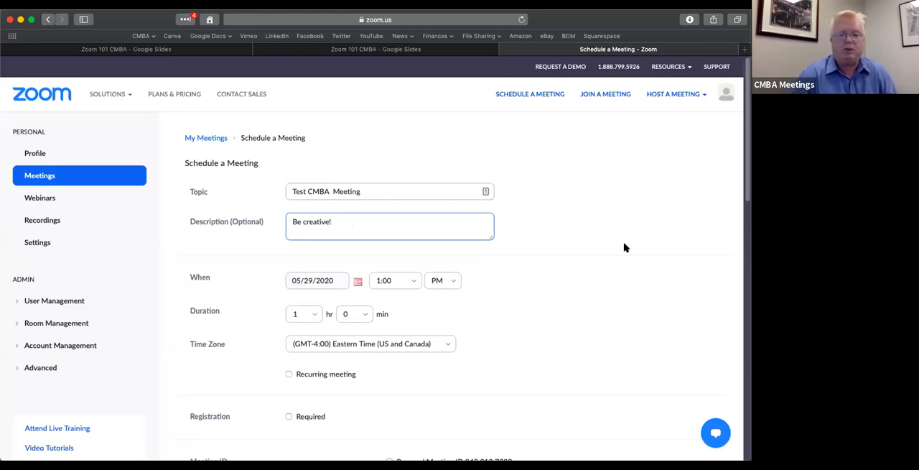
Set the meeting's date to 05/29/2020 and its start time to 8:00 PM
click(358, 281)
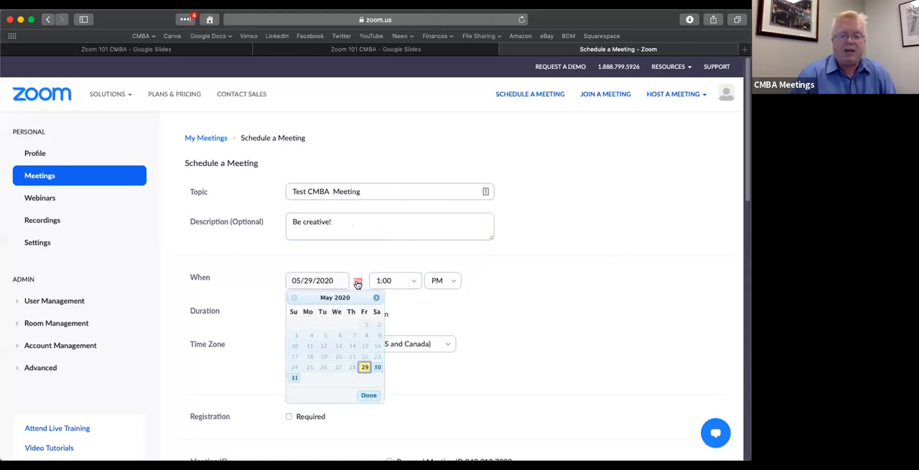
click(364, 367)
click(413, 281)
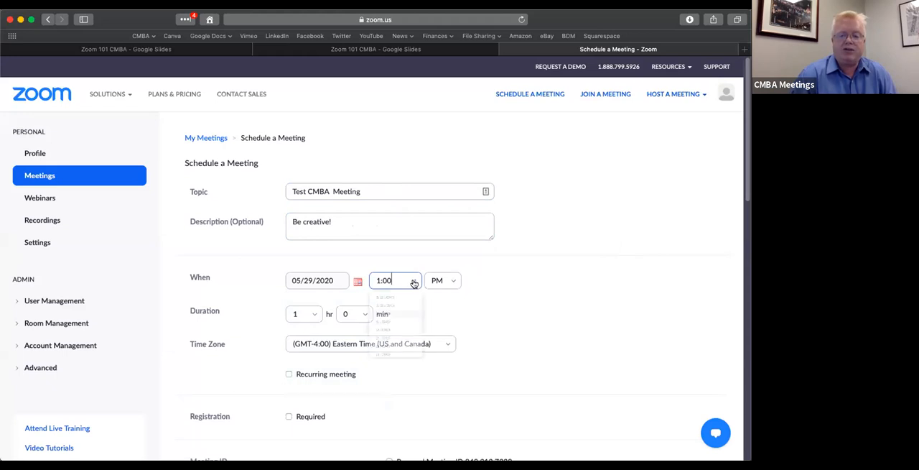
scroll(395, 355, down, 5)
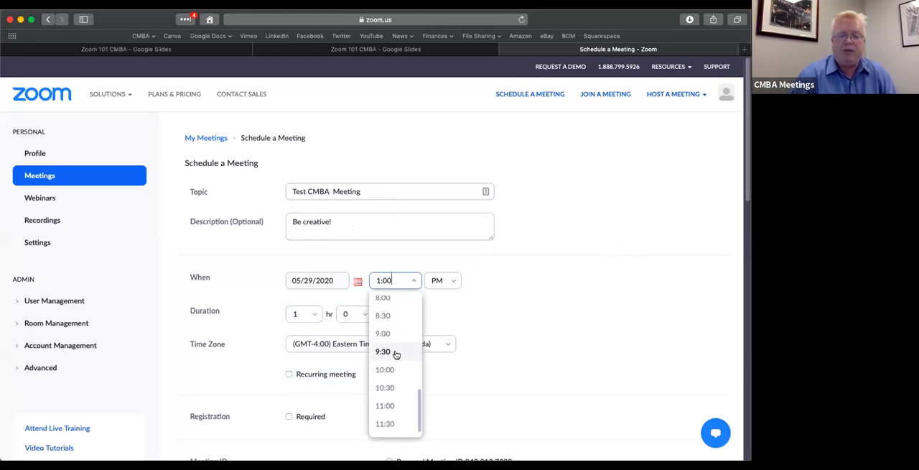
click(390, 297)
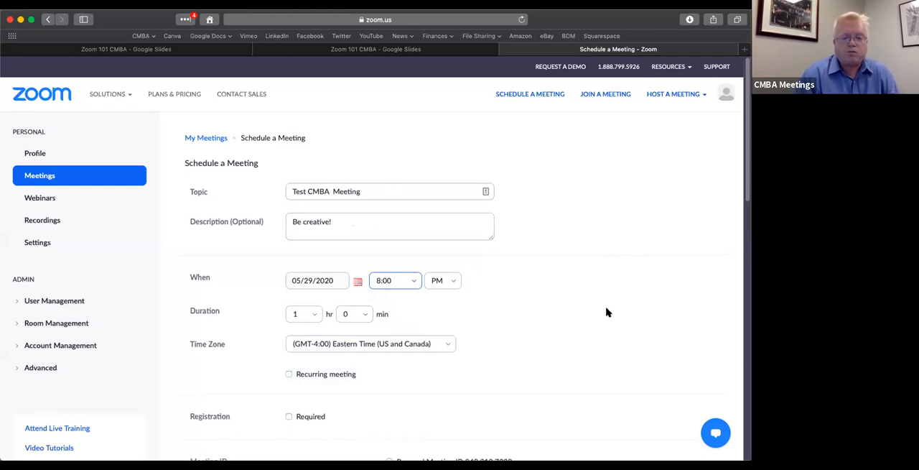
Make registration required for the meeting
scroll(574, 318, down, 1)
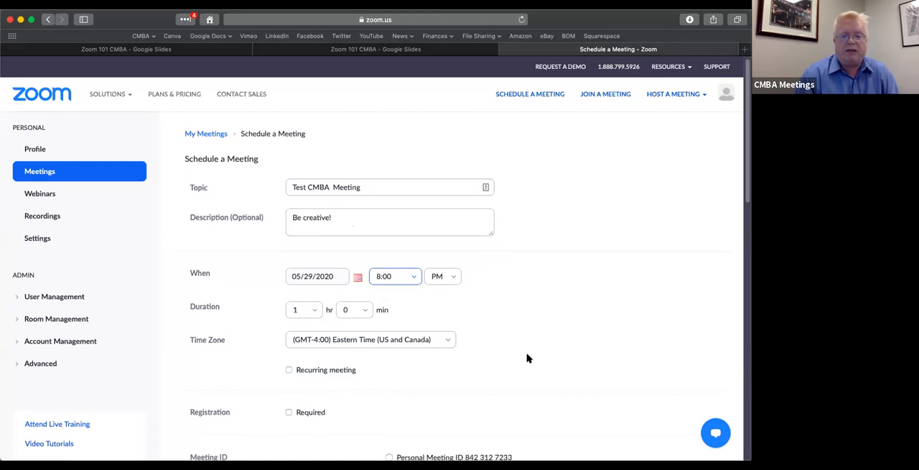
scroll(533, 354, down, 3)
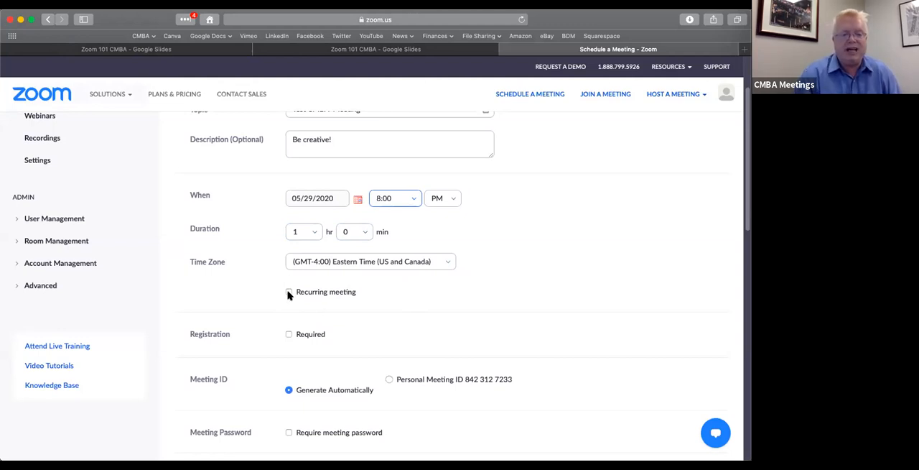
scroll(288, 294, down, 2)
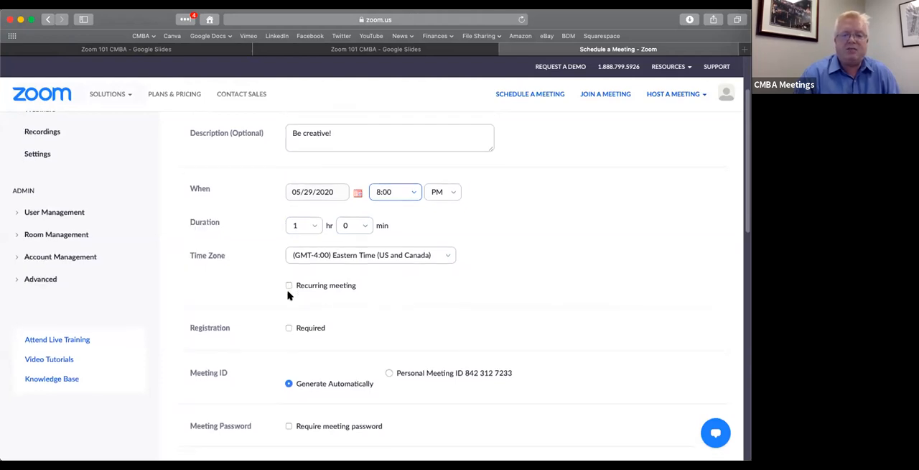
click(289, 302)
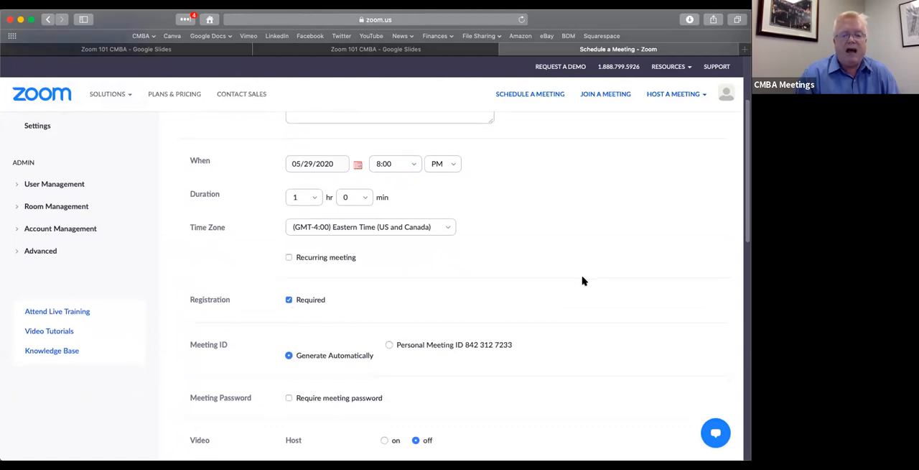
scroll(583, 281, down, 3)
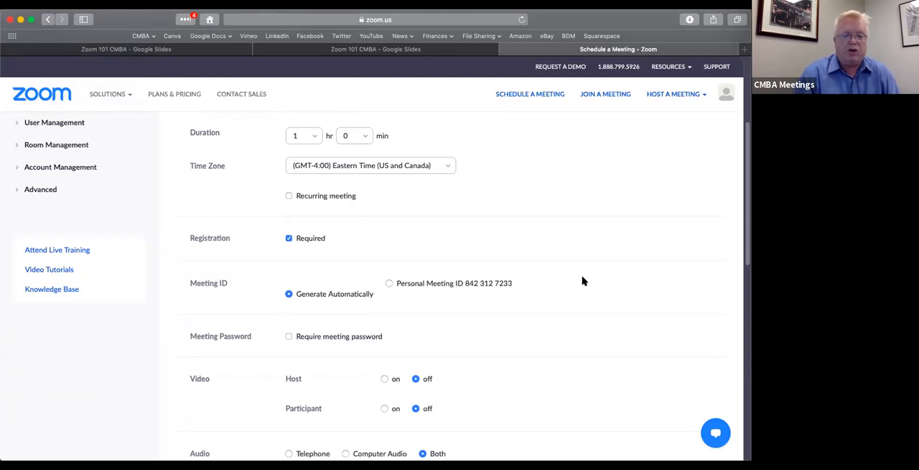
scroll(582, 280, down, 3)
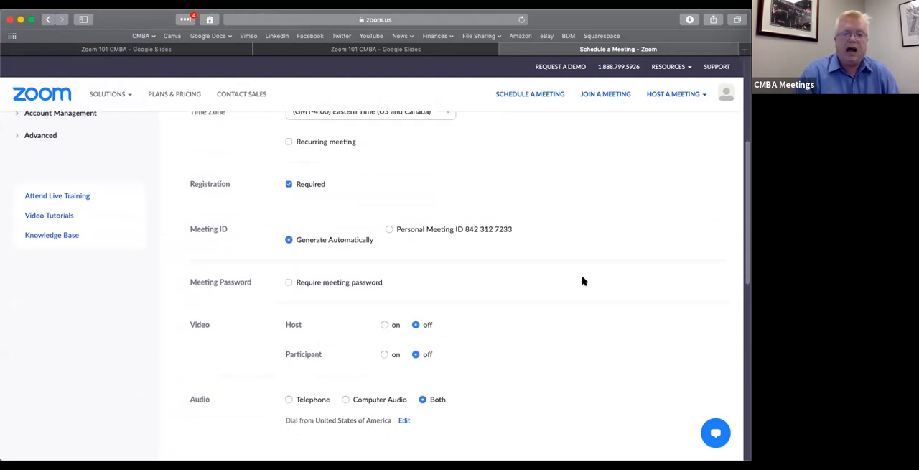
scroll(583, 281, down, 2)
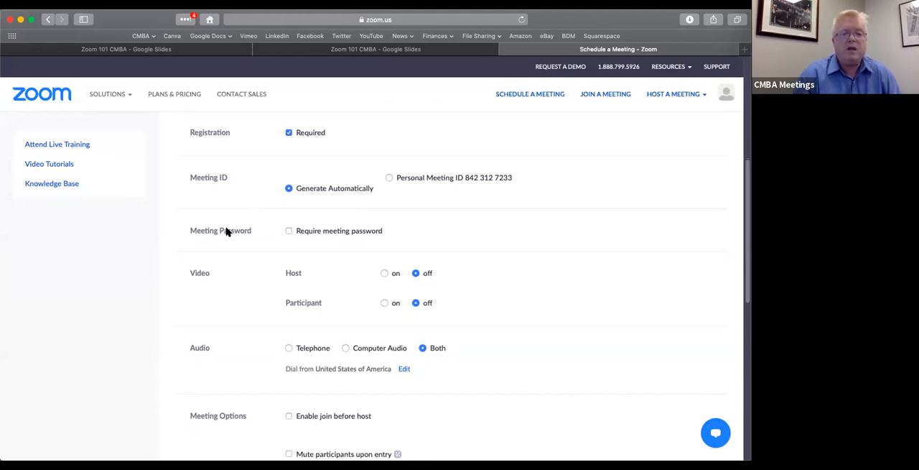
click(288, 231)
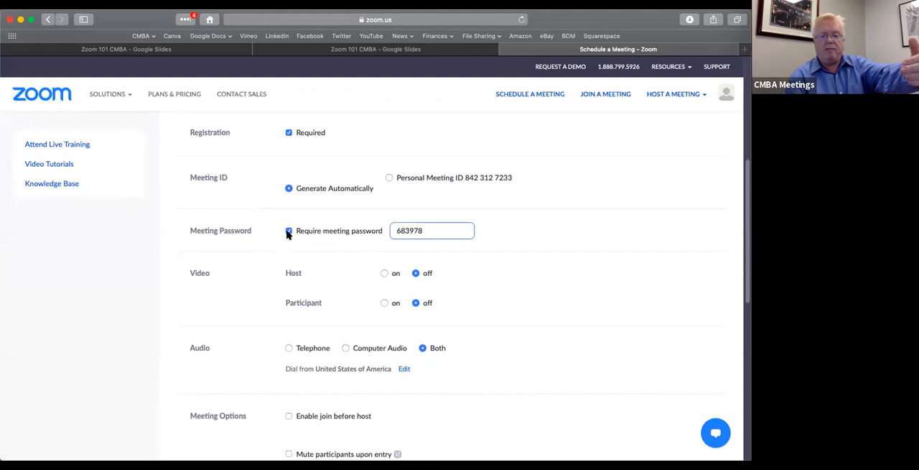
click(288, 232)
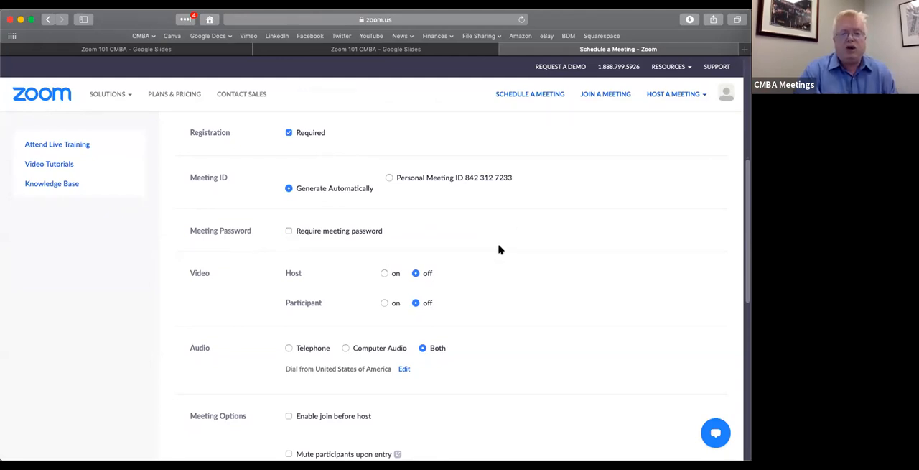
Set the meeting's video to start switched on for both the host and the participants
scroll(500, 249, down, 2)
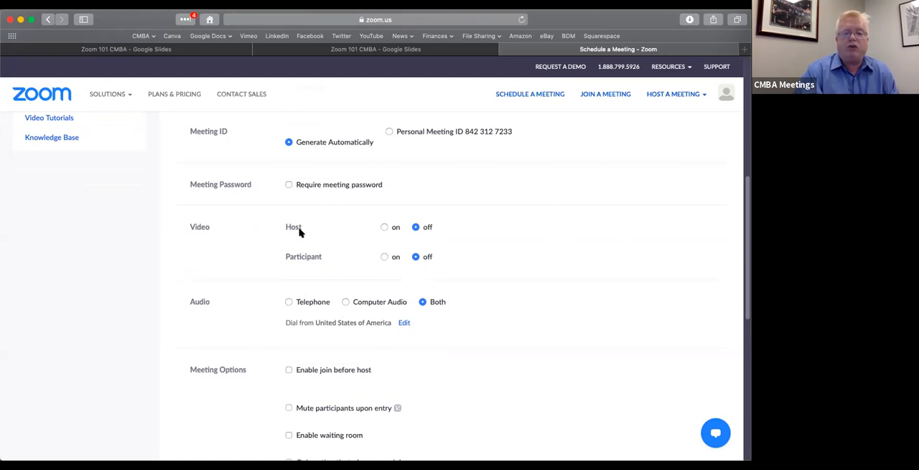
mouse_move(300, 231)
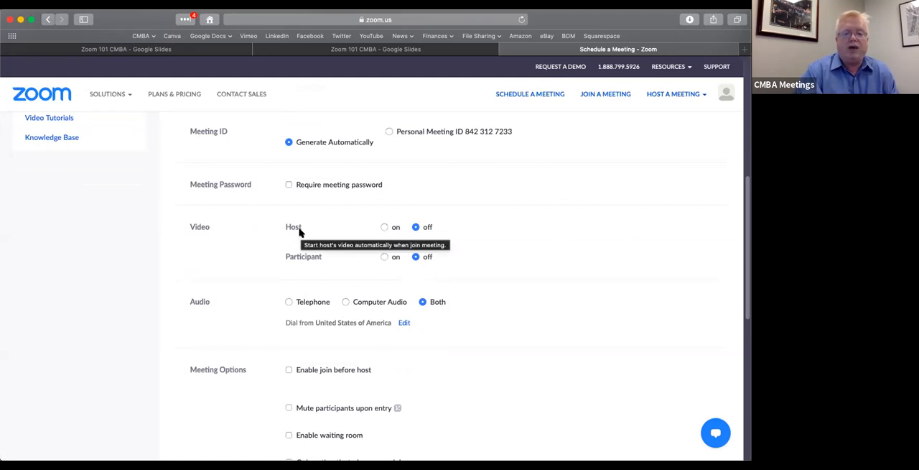
click(384, 228)
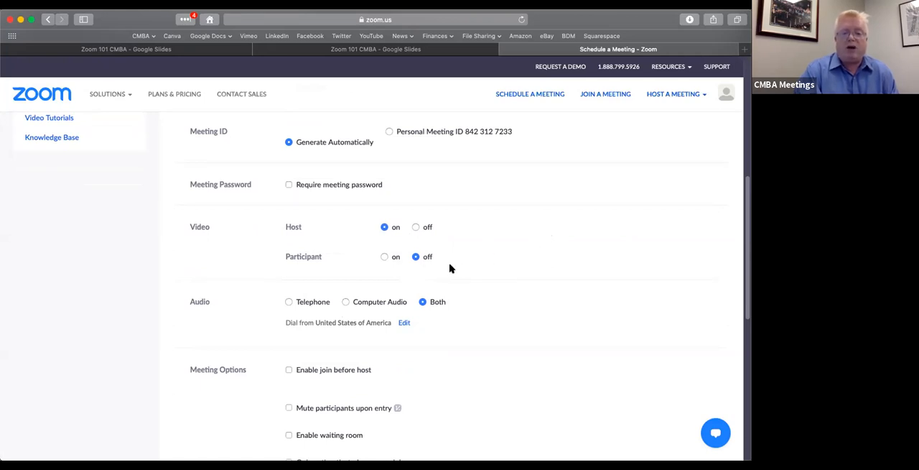
click(384, 259)
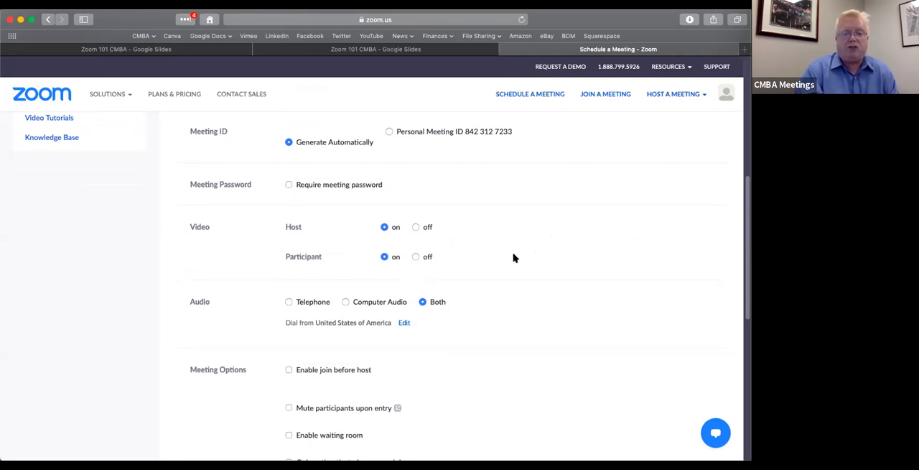
Enable join before host, mute participants upon entry, and the waiting room in the meeting options
scroll(514, 258, down, 1)
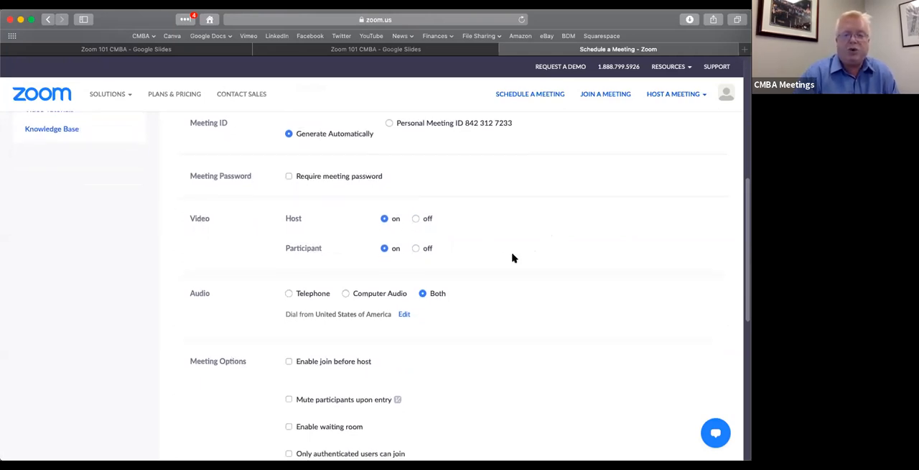
scroll(513, 257, down, 5)
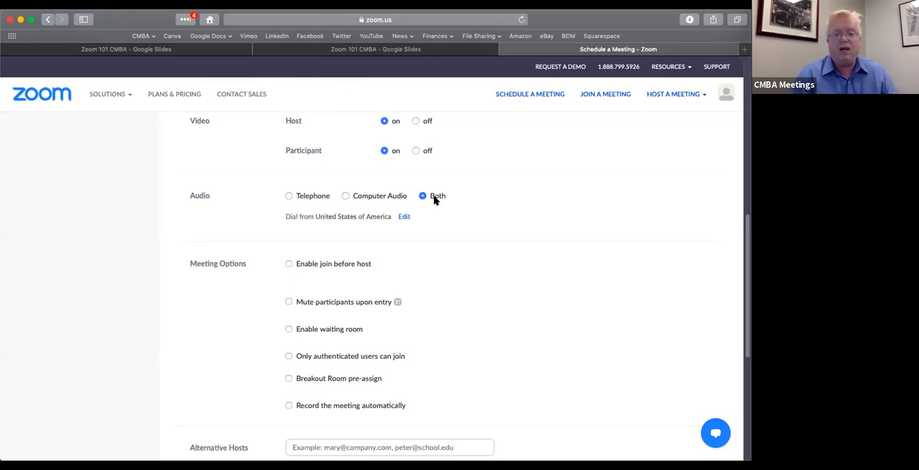
scroll(434, 200, down, 3)
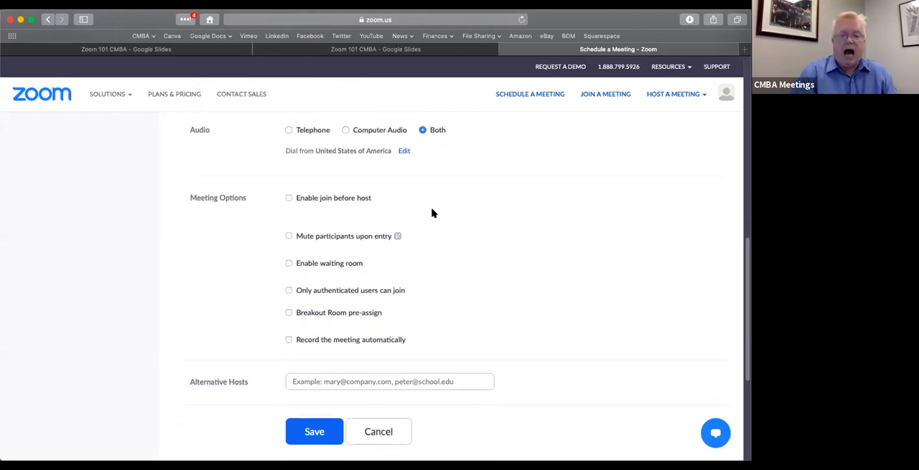
click(289, 198)
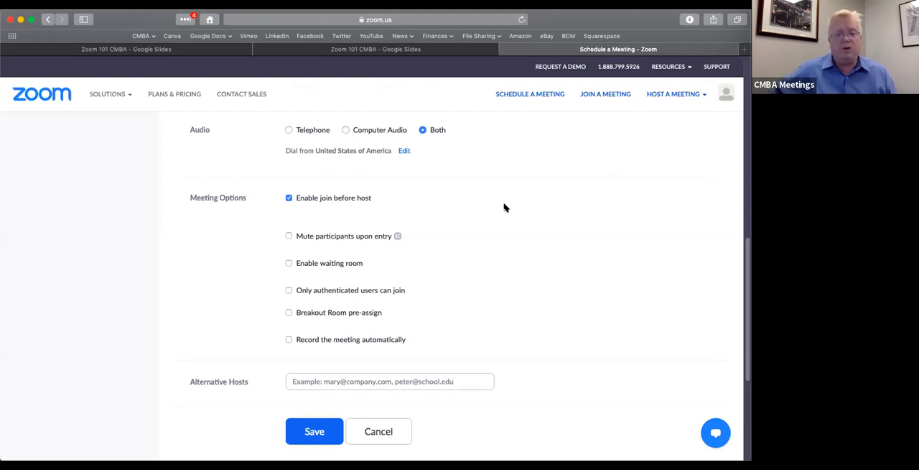
click(289, 236)
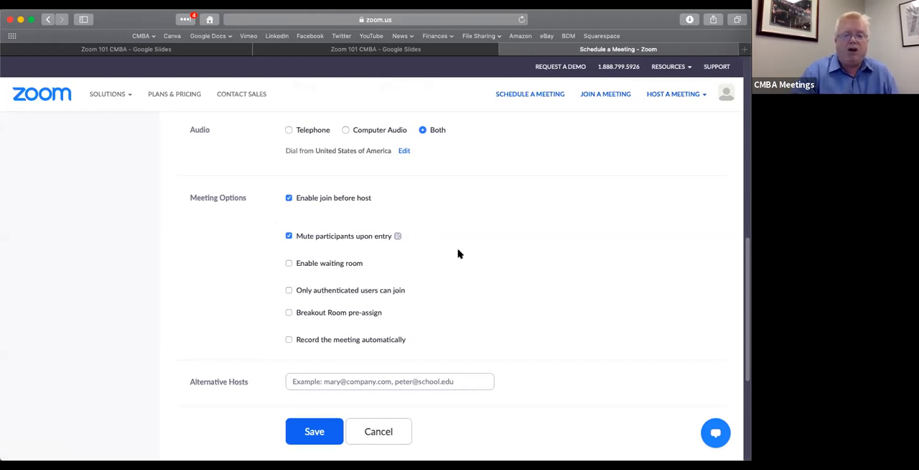
click(289, 264)
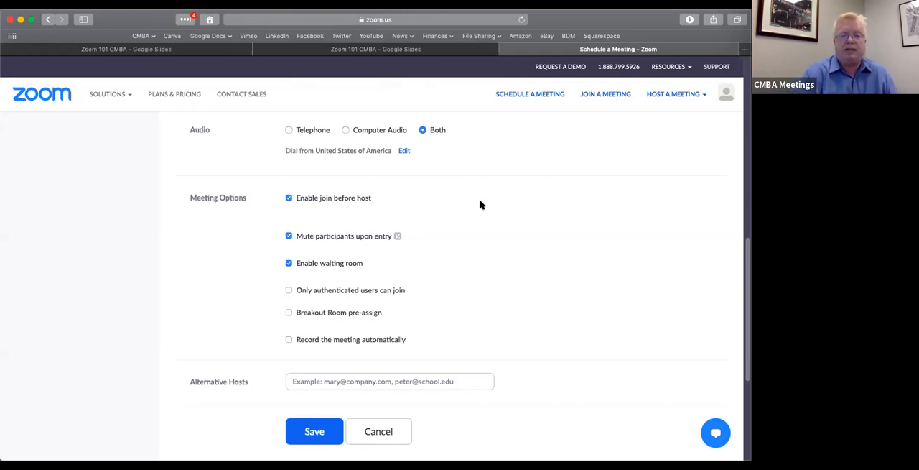
scroll(481, 205, down, 1)
scroll(480, 205, down, 2)
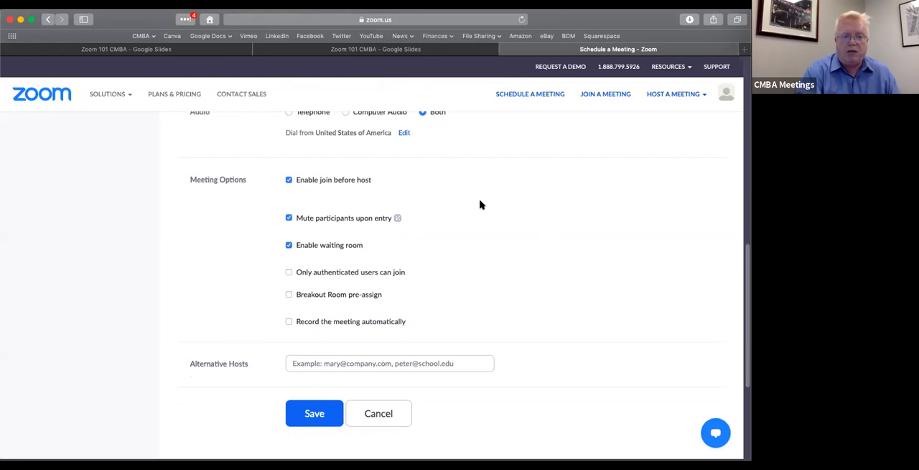
scroll(481, 205, down, 2)
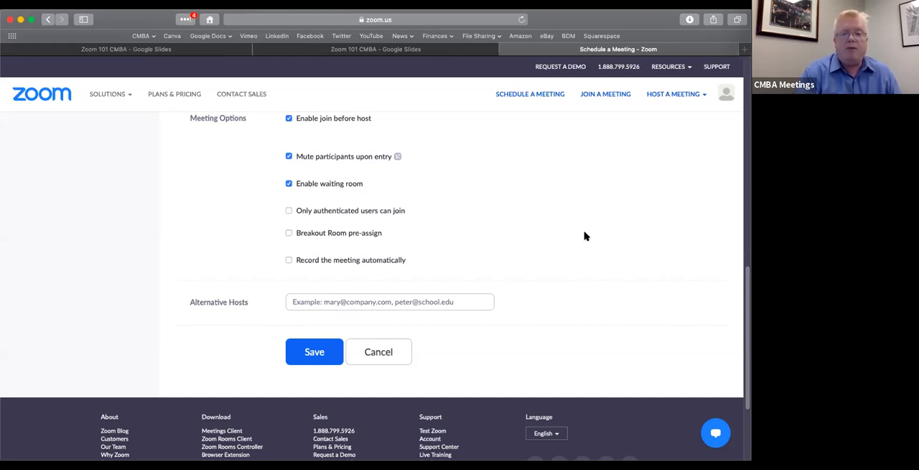
Enable breakout room pre-assign and automatic recording in the cloud, and save the meeting
click(288, 233)
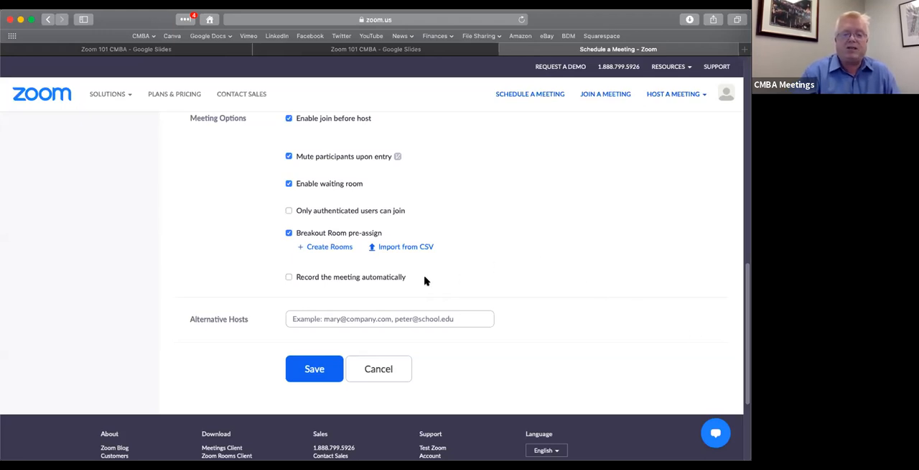
click(289, 277)
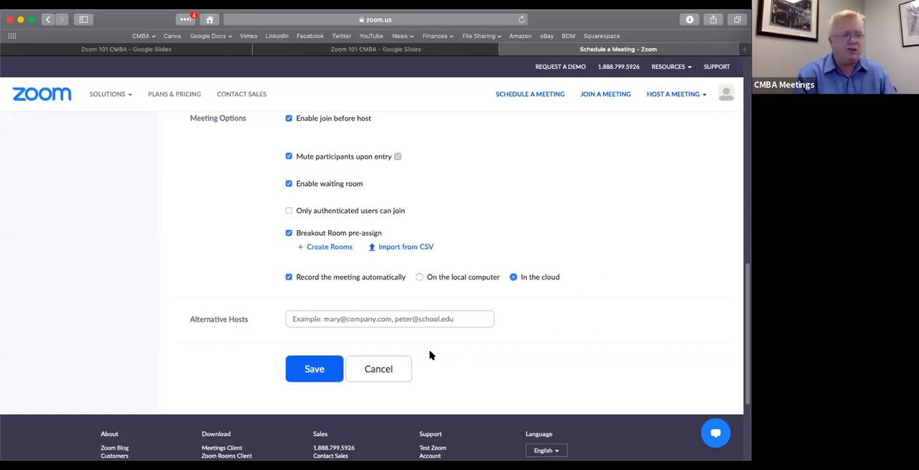
click(313, 371)
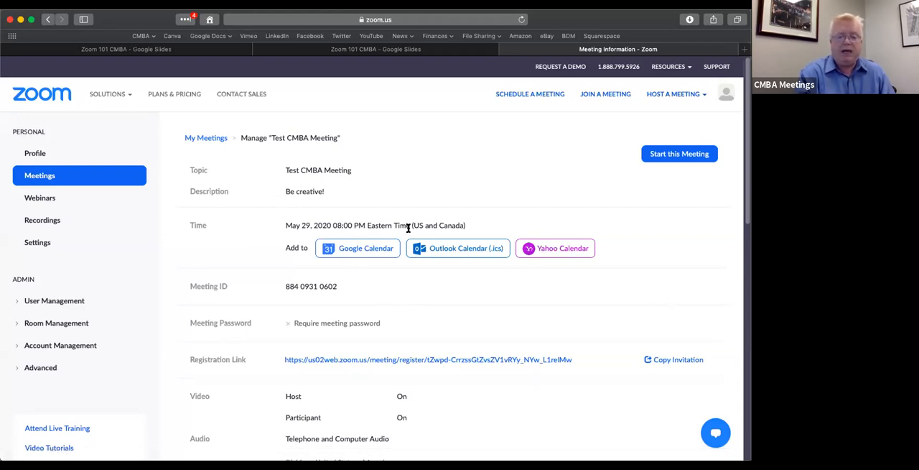
right_click(545, 361)
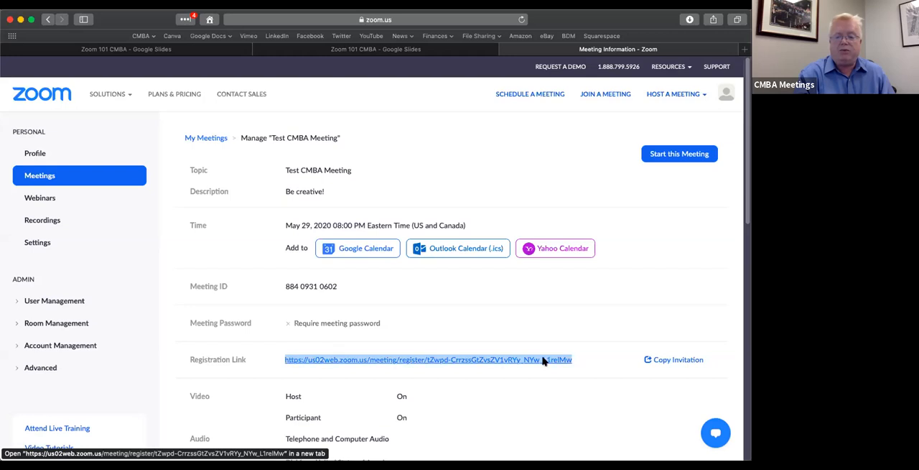
click(573, 358)
click(605, 312)
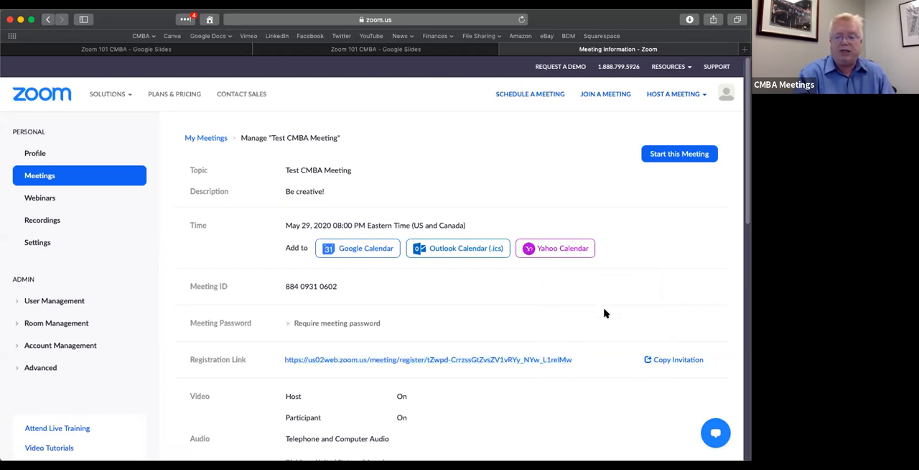
Copy the meeting invitation with its registration link and close the invitation dialog
click(676, 362)
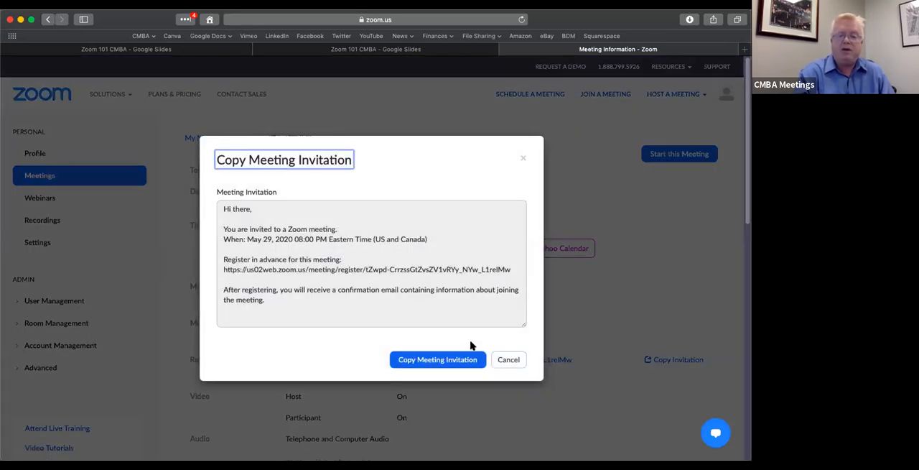
click(440, 361)
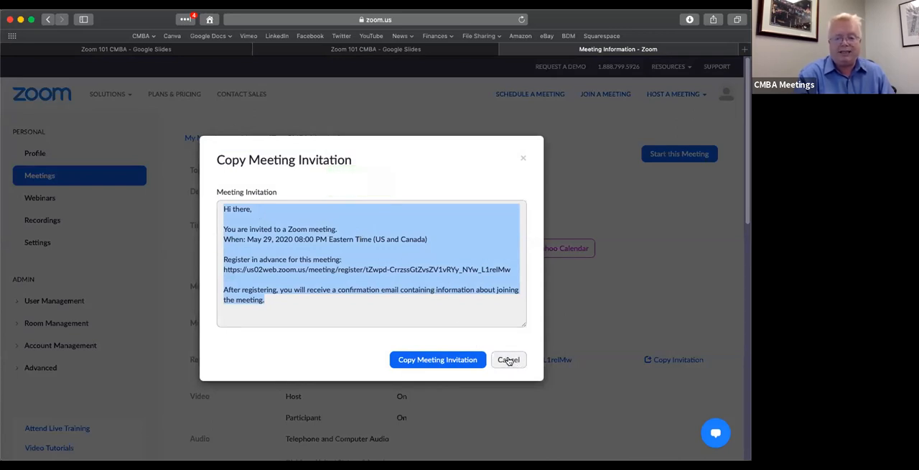
click(508, 360)
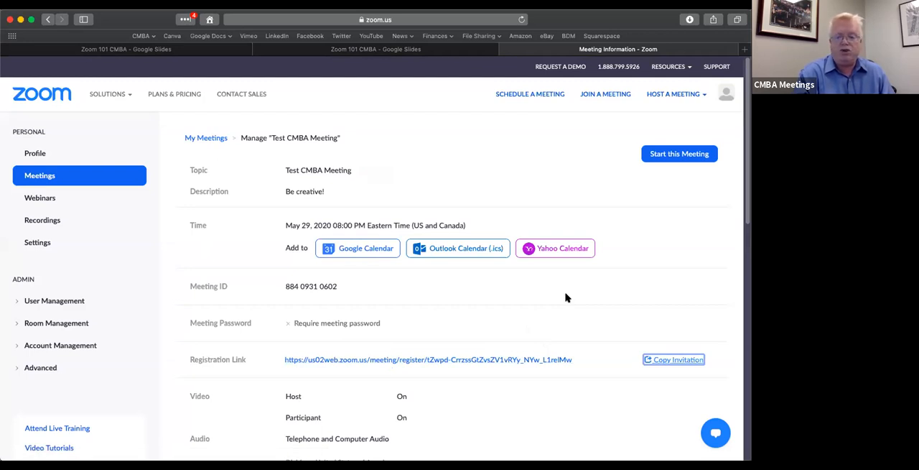
Review the saved meeting's video, audio, meeting options and registration settings, and open the meeting for editing
scroll(566, 297, down, 3)
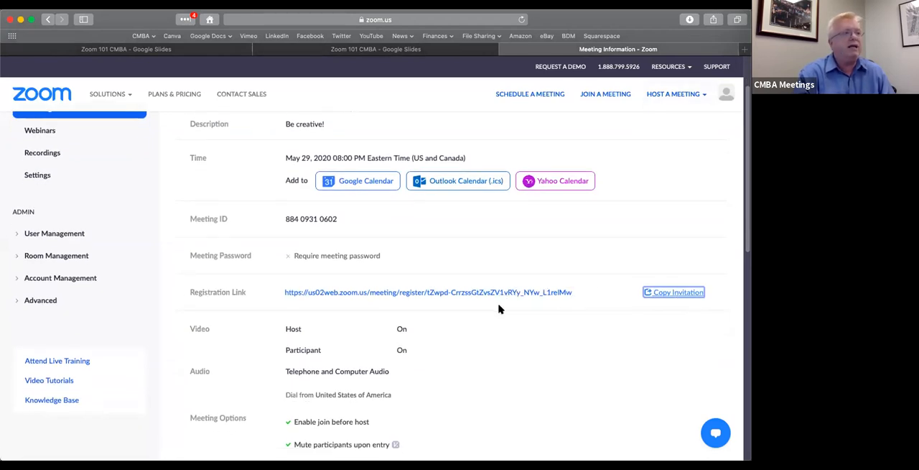
scroll(501, 309, down, 2)
scroll(501, 309, down, 10)
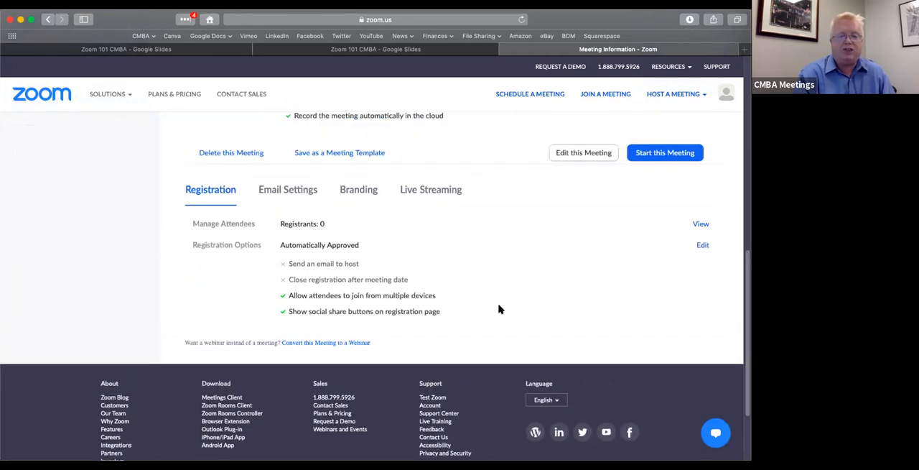
scroll(501, 309, up, 3)
scroll(524, 306, up, 8)
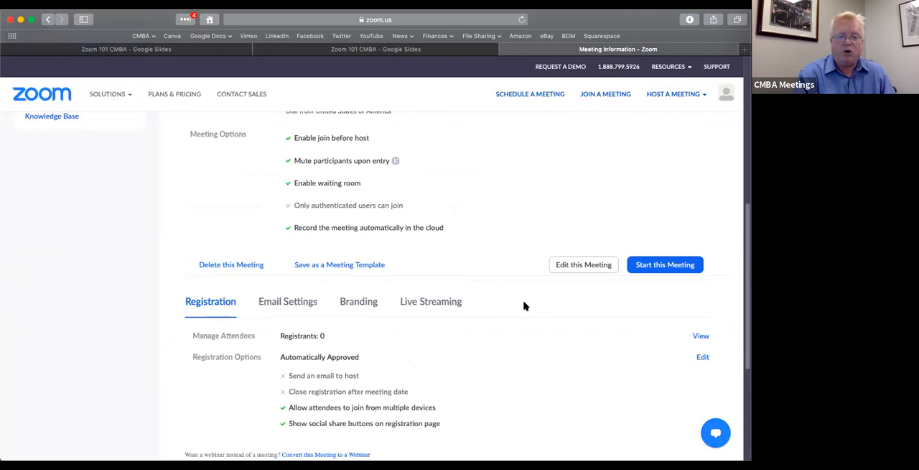
scroll(524, 306, down, 5)
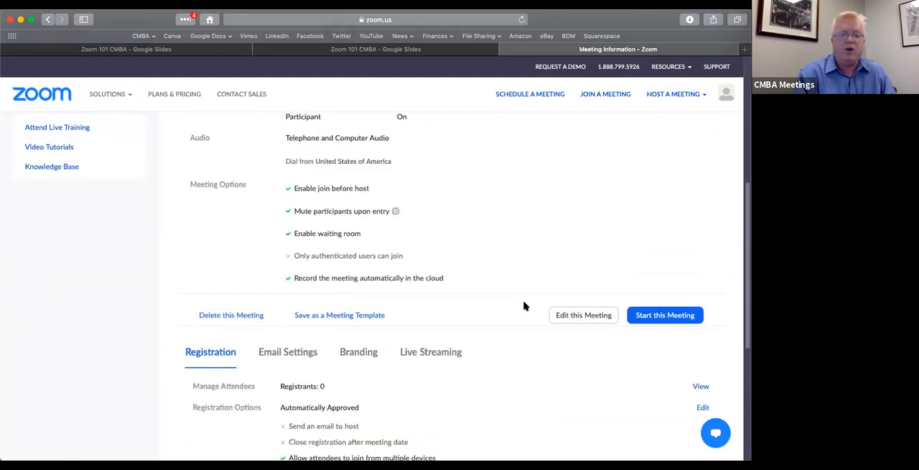
scroll(525, 306, up, 2)
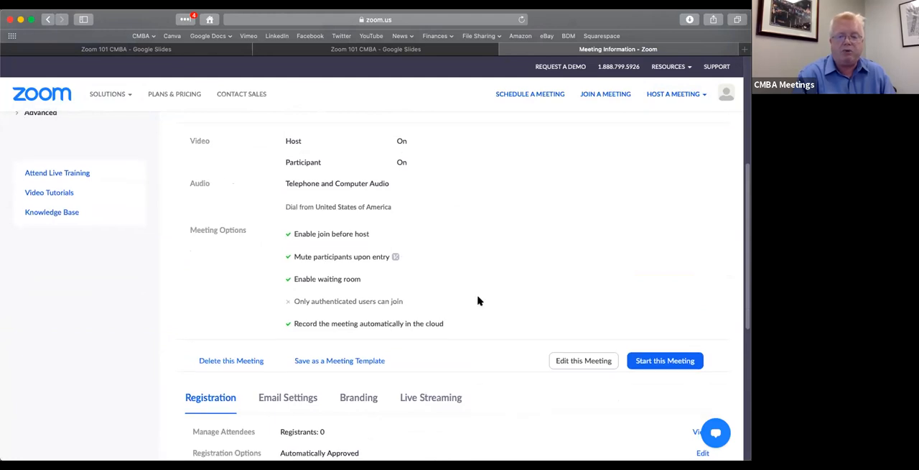
scroll(480, 301, down, 5)
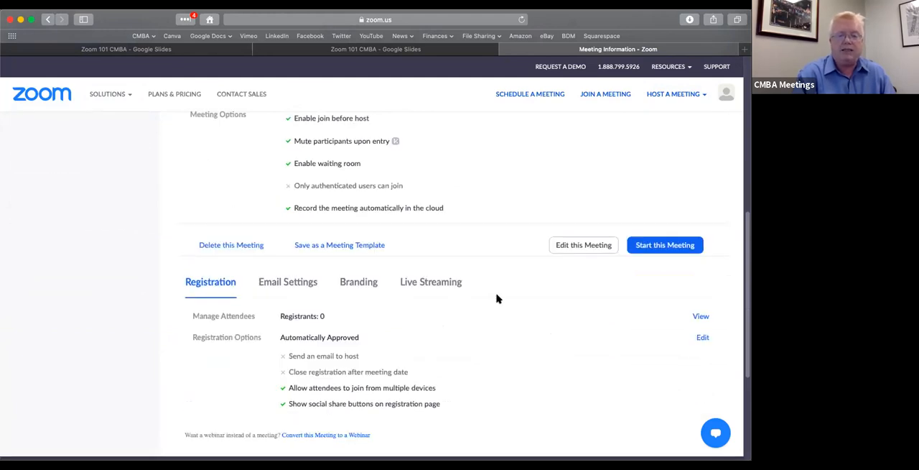
scroll(498, 298, down, 2)
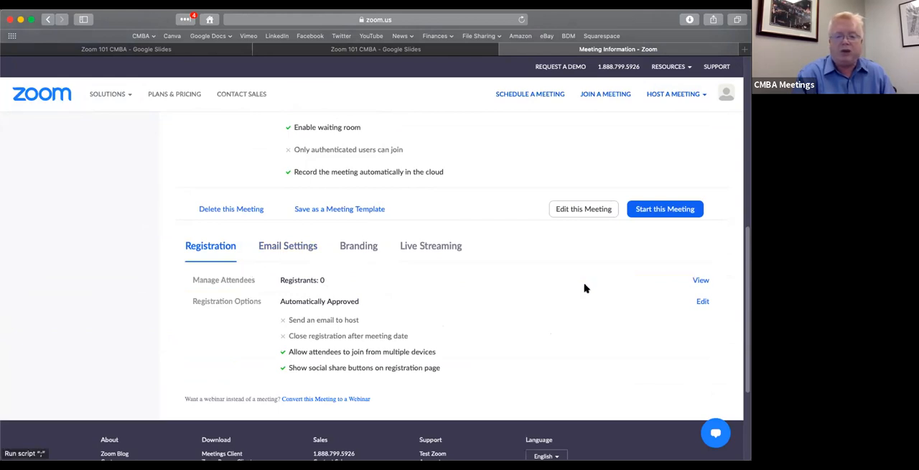
scroll(552, 293, up, 5)
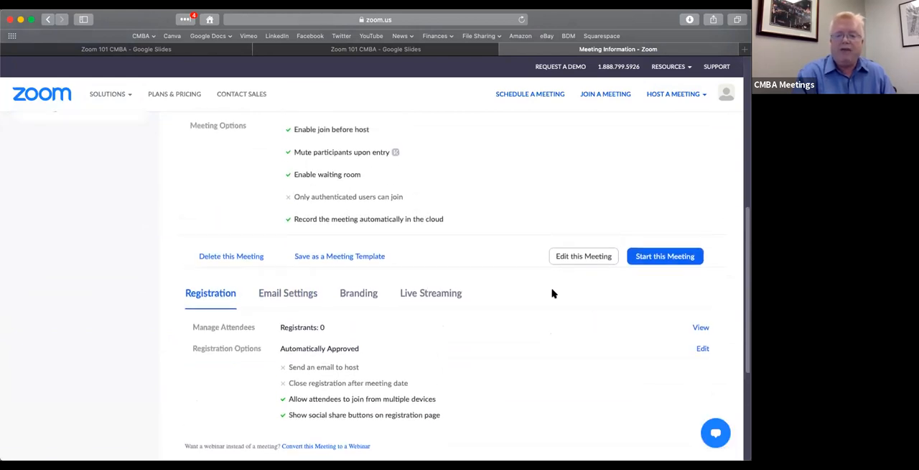
click(588, 351)
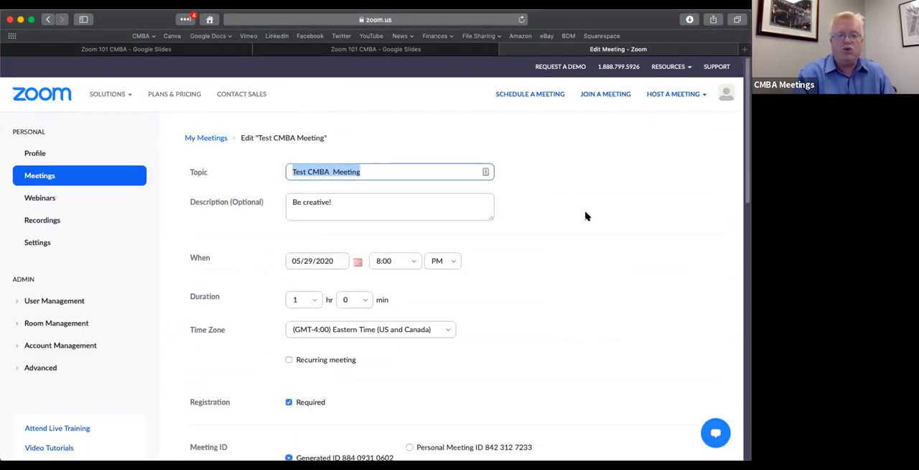
Close the Zoom meeting page and return to the Zoom 101 CMBA slides in normal view, browsing to those following "Creating A Meeting"
click(506, 50)
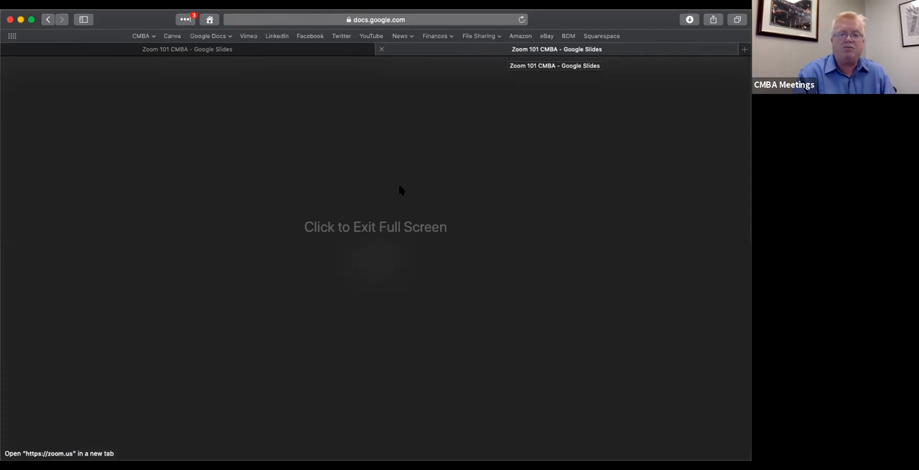
click(381, 227)
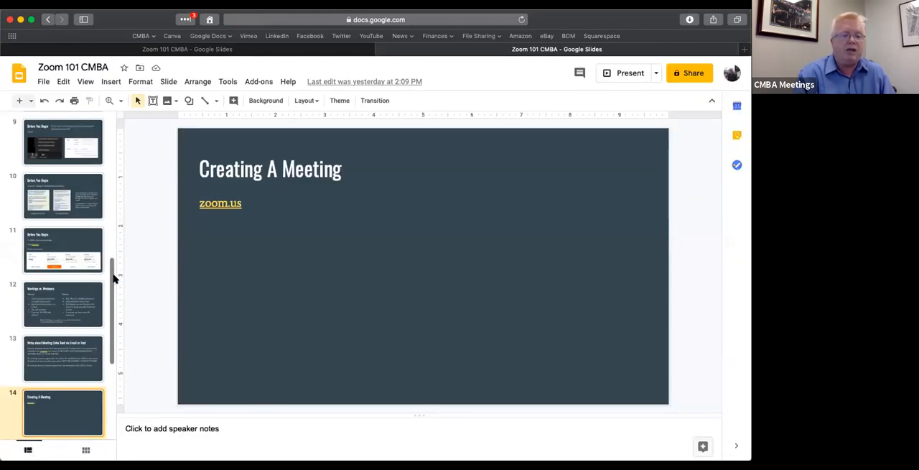
scroll(111, 296, down, 1)
scroll(112, 296, down, 5)
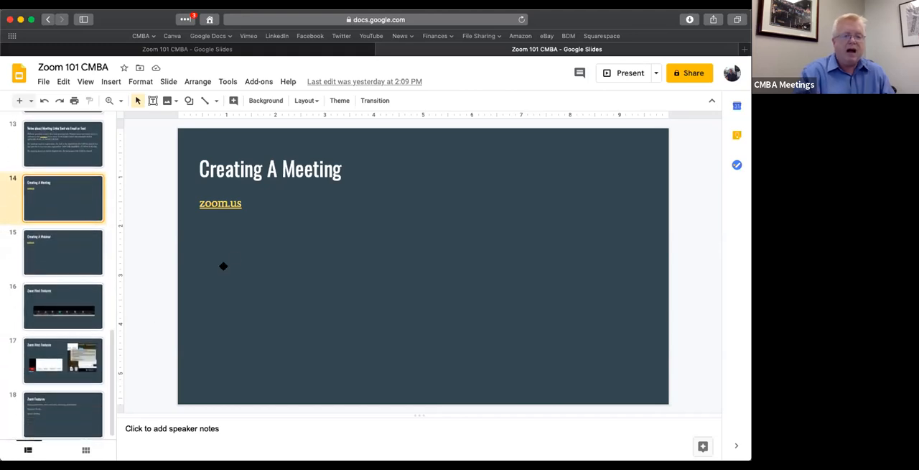
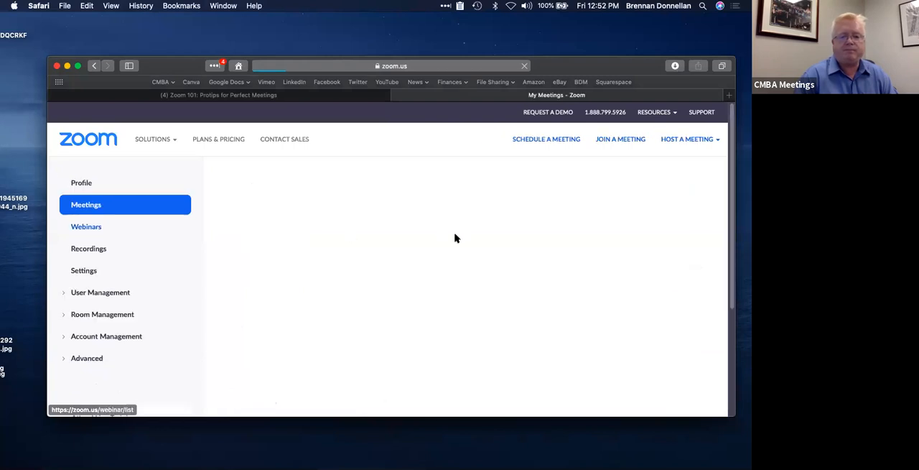
Open the details of "Test CMBA Meeting" from the meetings list and make the browser window full screen
scroll(455, 238, down, 1)
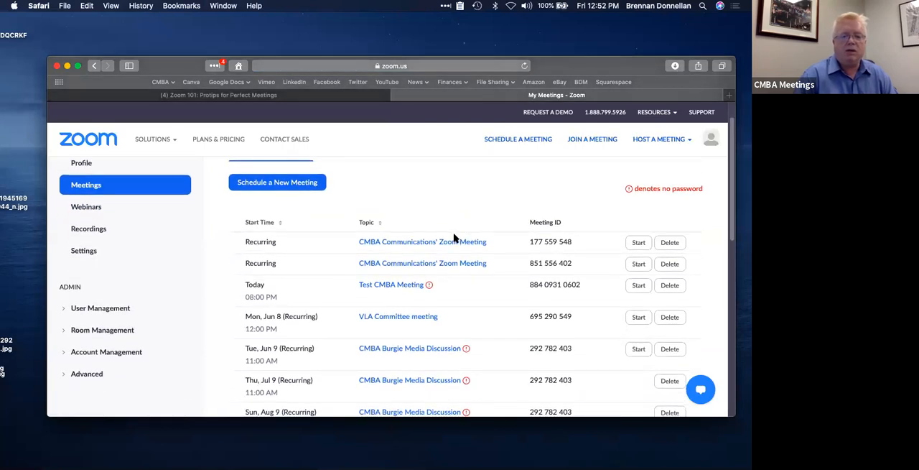
click(404, 287)
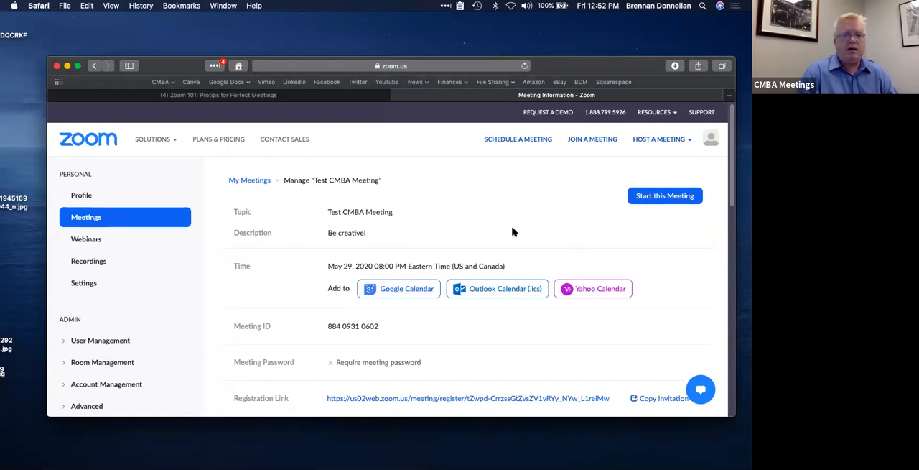
click(78, 66)
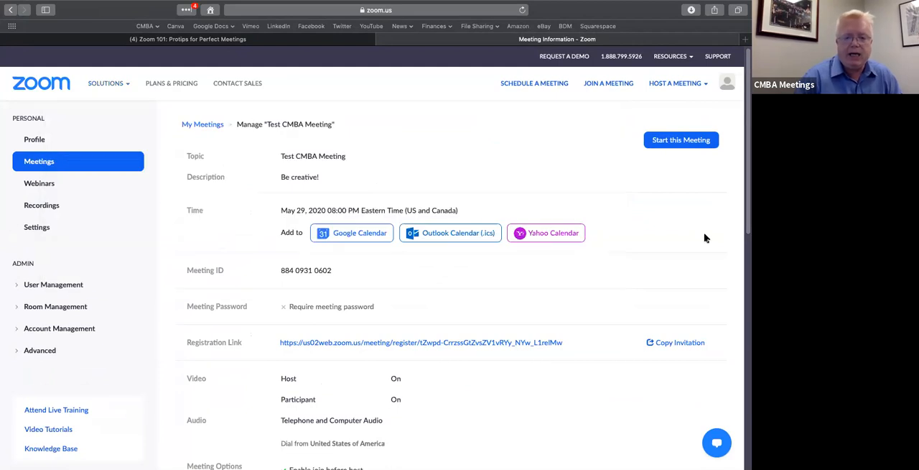
Copy the registration link of "Test CMBA Meeting" from its details page and clear the link's highlight
scroll(631, 226, down, 1)
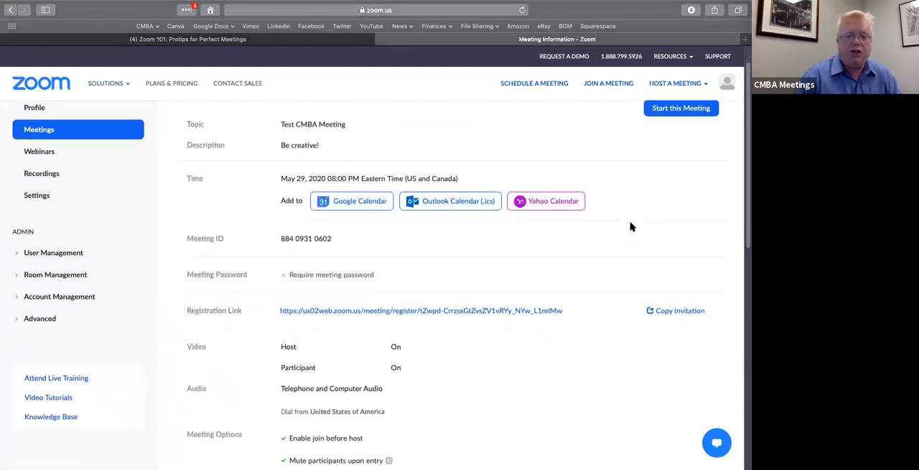
scroll(631, 227, down, 3)
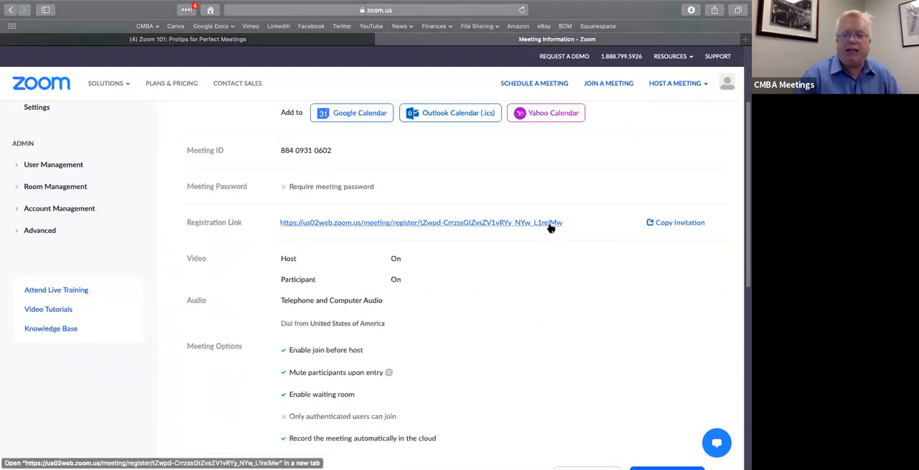
right_click(513, 224)
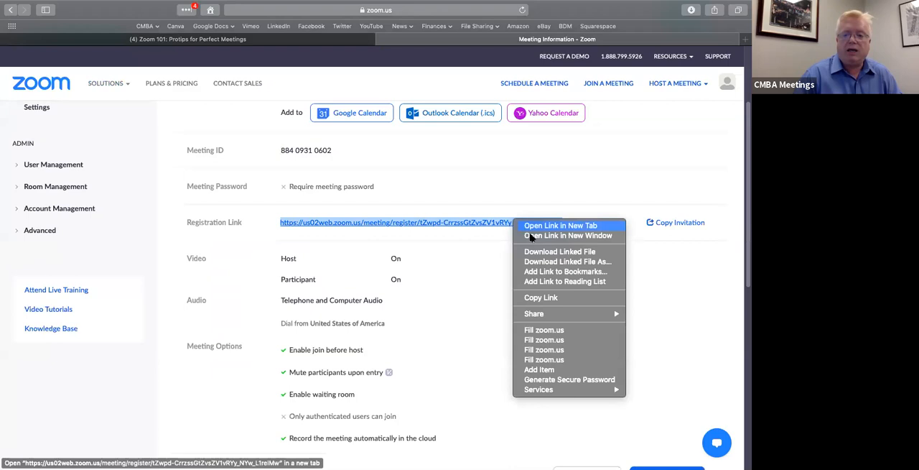
click(567, 298)
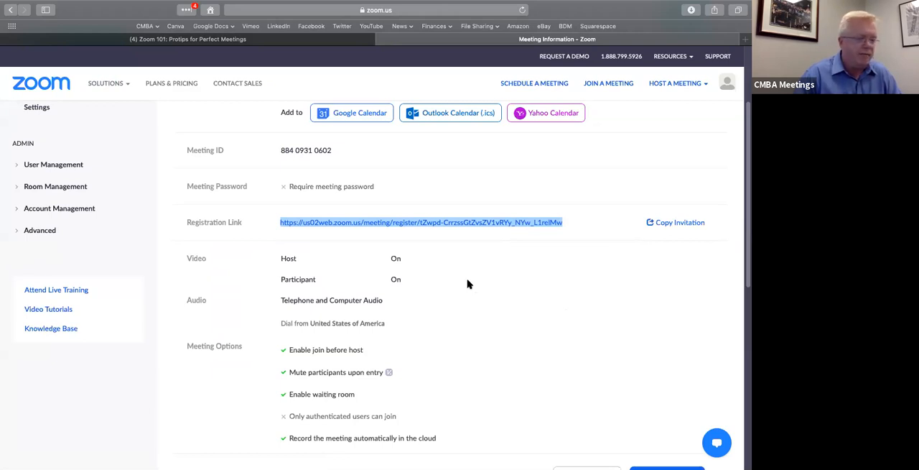
click(671, 246)
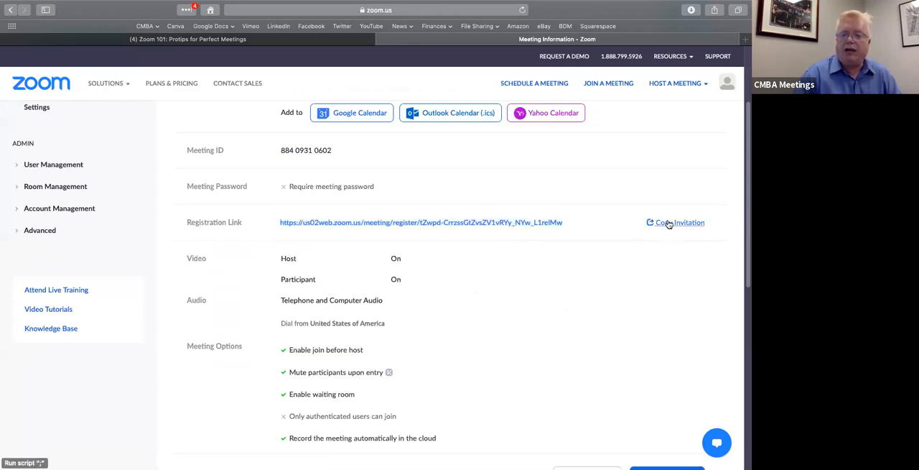
Copy the full meeting invitation text of "Test CMBA Meeting", and view the invitation once more before closing it
click(668, 223)
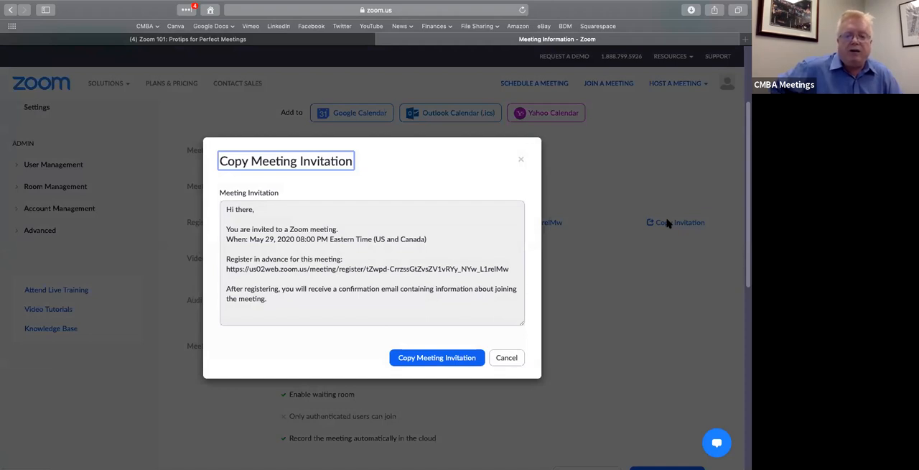
click(454, 358)
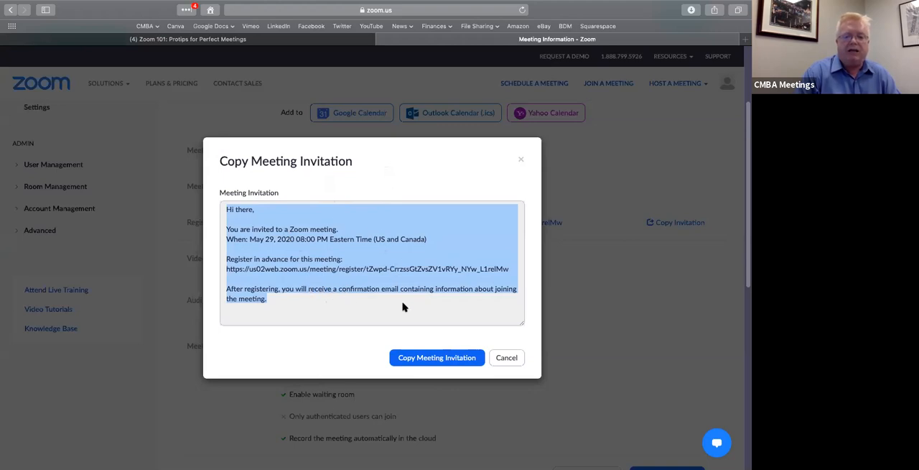
click(506, 358)
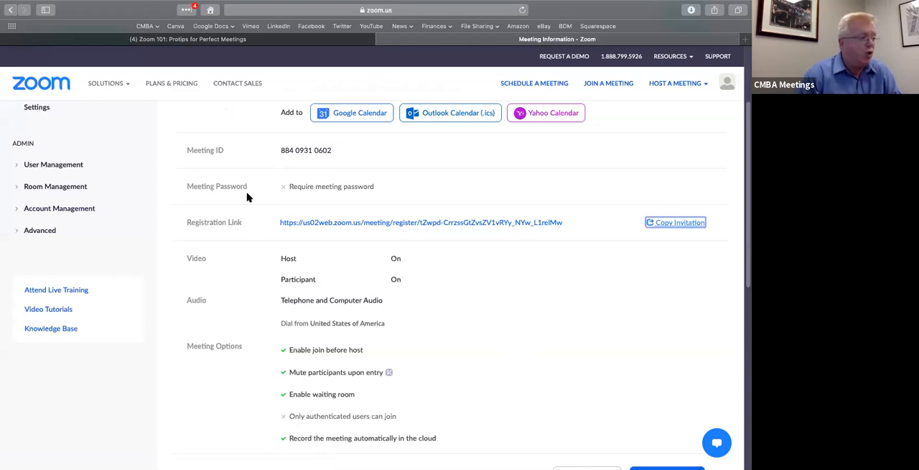
click(664, 223)
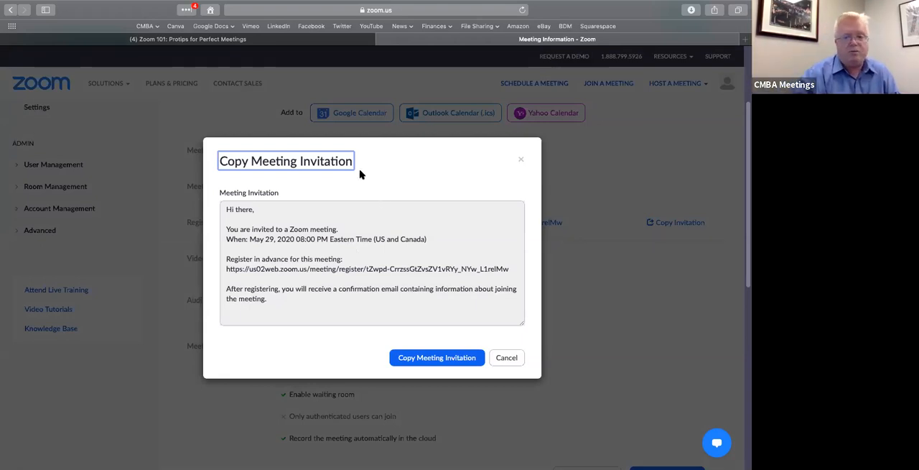
click(522, 162)
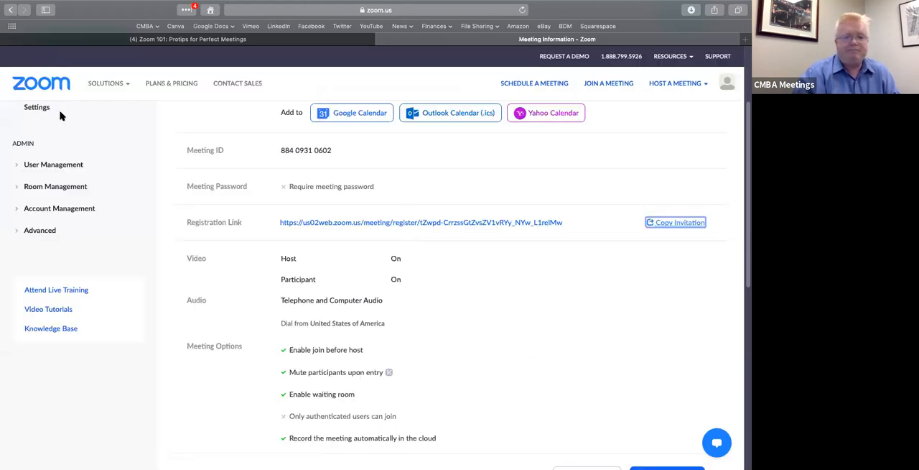
Switch from the full-screen browser to the desktop and move the Zoom meeting's video window onto it
click(291, 40)
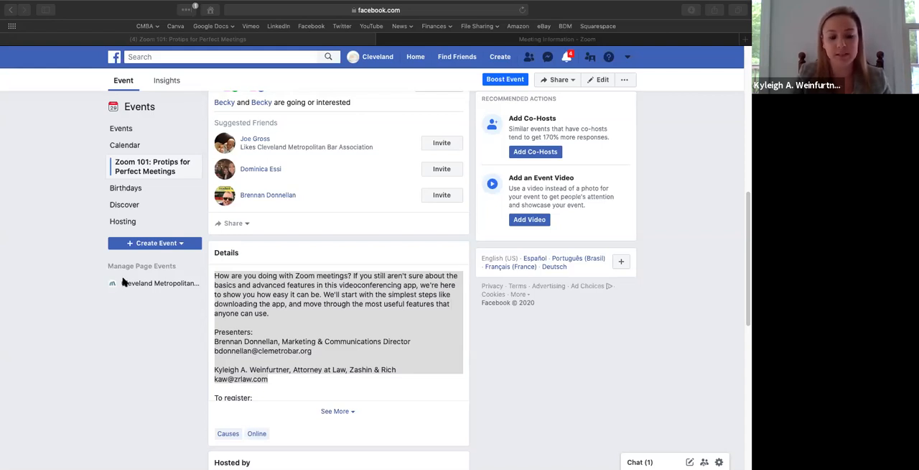
click(82, 13)
mouse_move(46, 1)
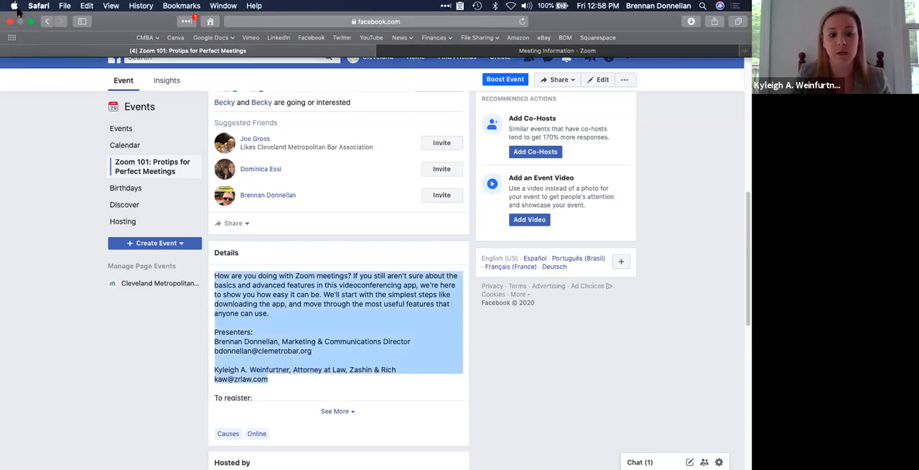
key(ctrl+Left)
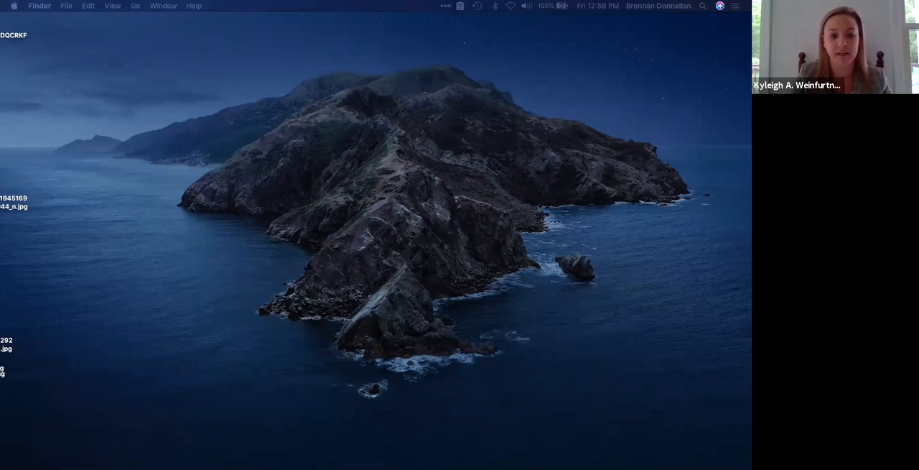
drag(747, 208, 268, 67)
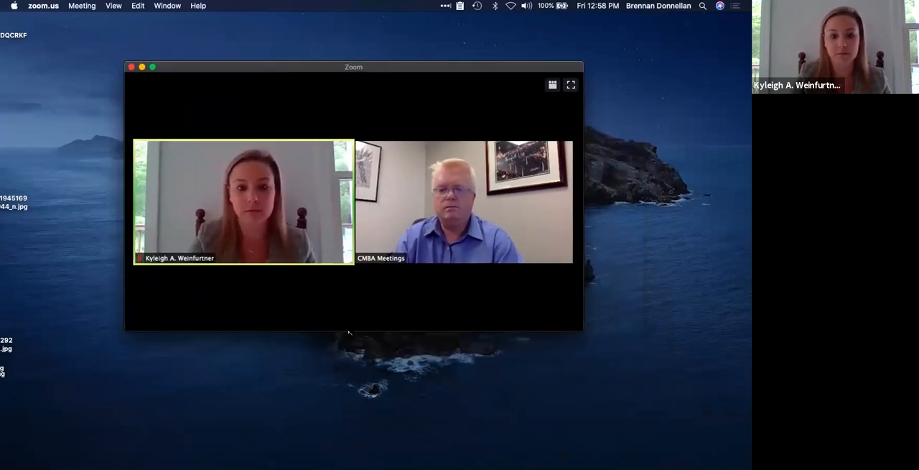